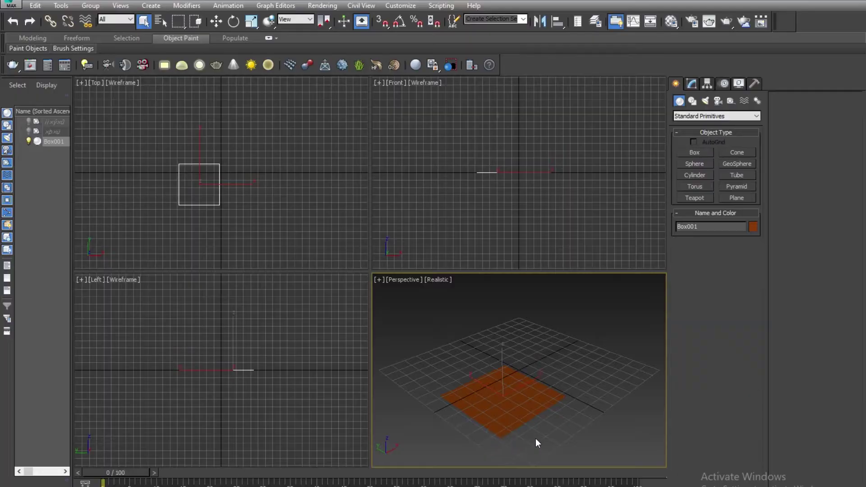
Delete the flat box, leaving the scene empty.
key("Delete")
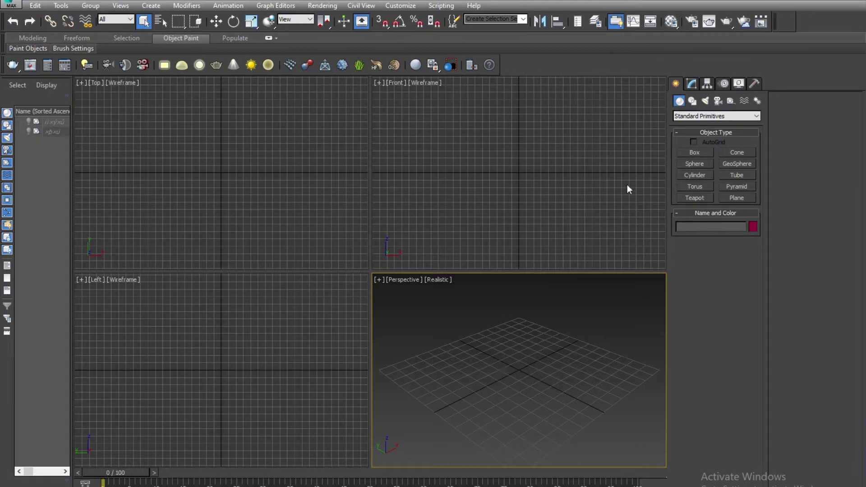
Start drawing another box, cancel it with a right-click, and exit the Box tool.
left_click(690, 152)
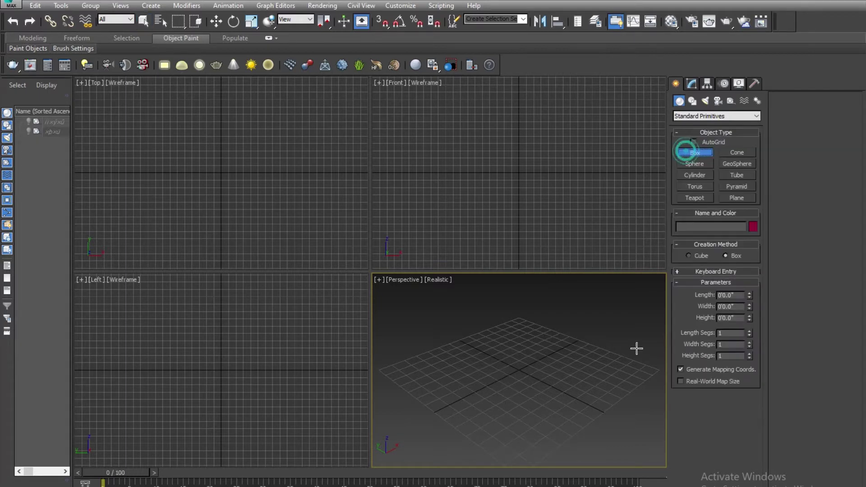
left_click_drag(504, 355, 497, 432)
right_click(515, 356)
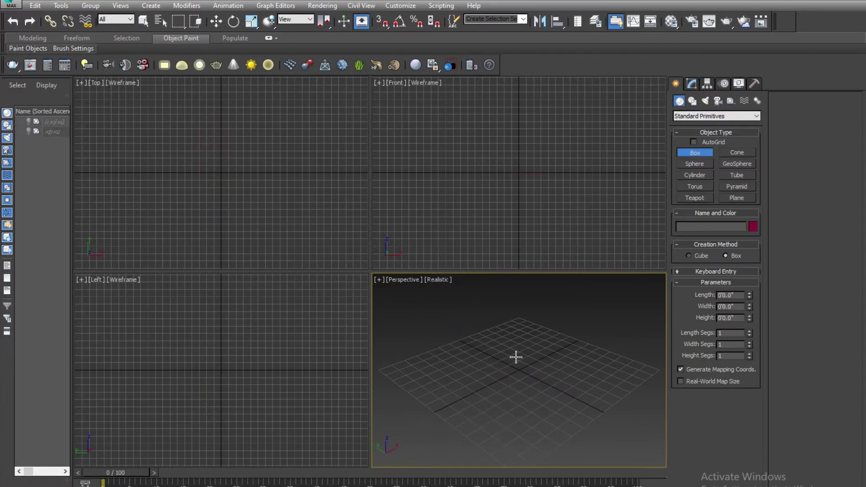
middle_click_drag(516, 356, 515, 363)
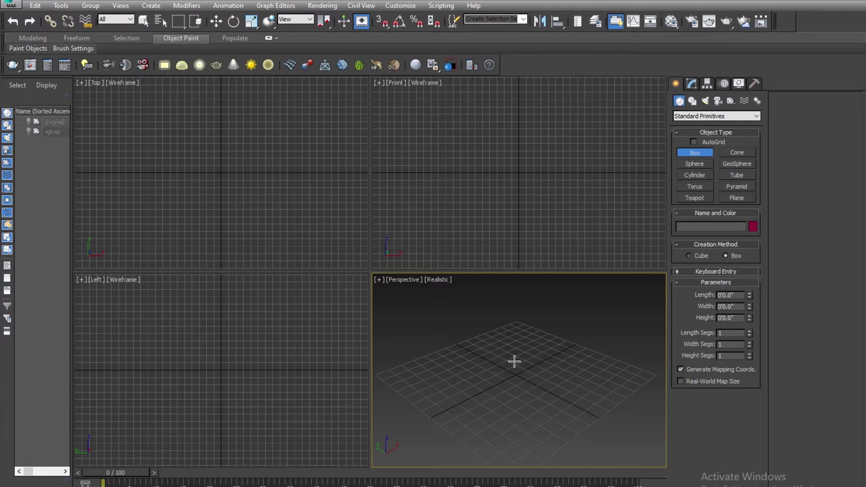
left_click(694, 152)
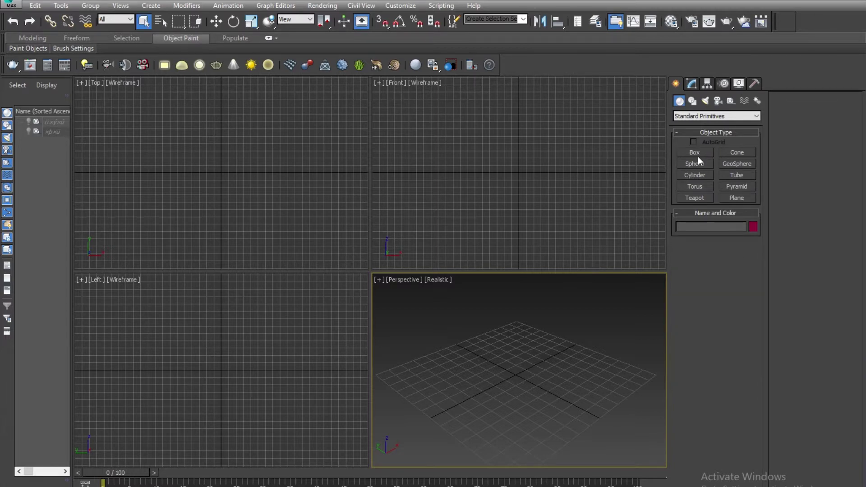
Create a taller box and add a Greeble modifier to it.
left_click(694, 153)
left_click_drag(548, 321, 521, 369)
left_click(497, 377)
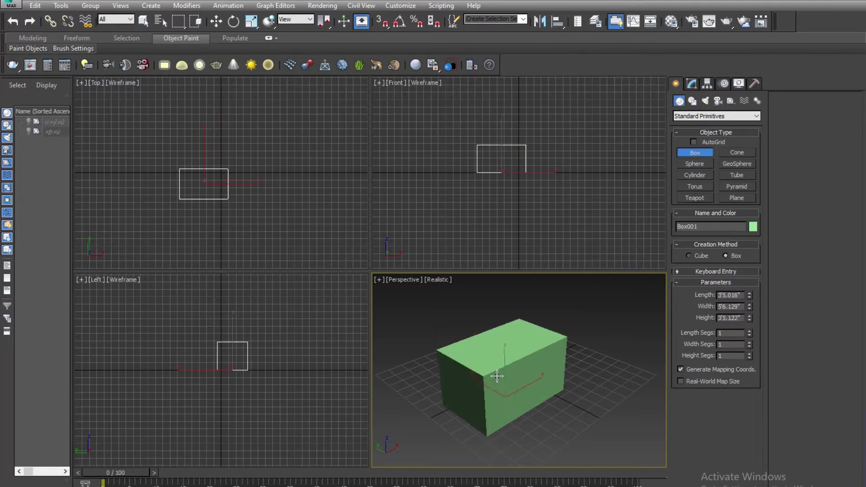
right_click(497, 377)
scroll(535, 375, "down", 2)
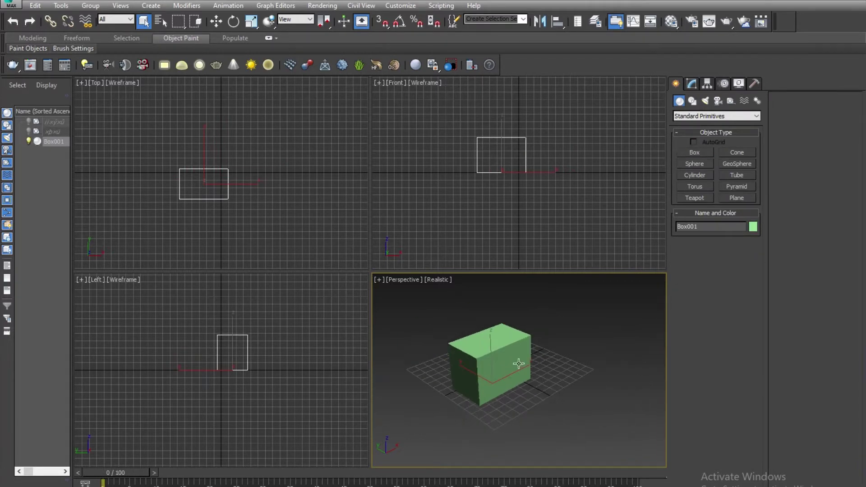
left_click(690, 83)
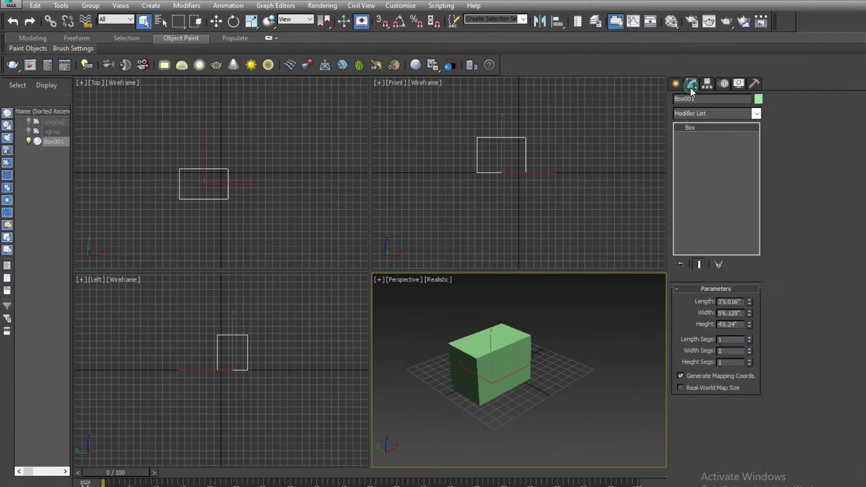
left_click(703, 114)
scroll(703, 115, "down", 5)
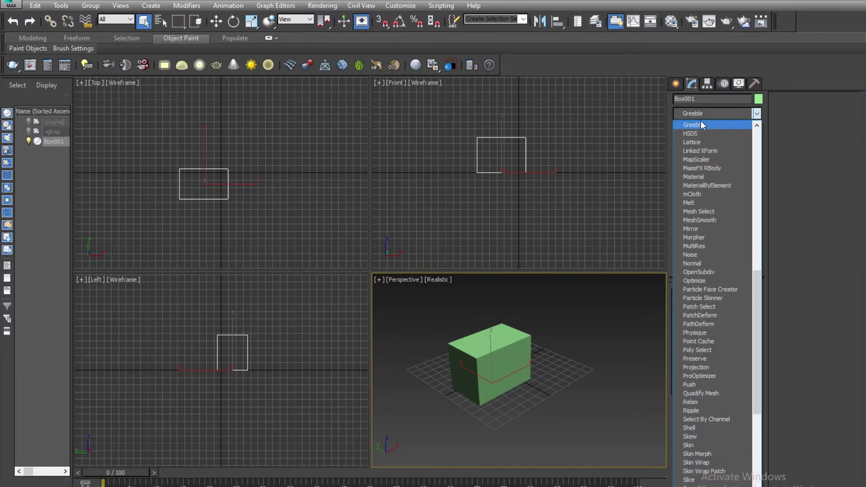
left_click(700, 124)
scroll(482, 365, "up", 3)
Maximize the Perspective viewport and display the box shaded with Edged Faces.
key("alt+w")
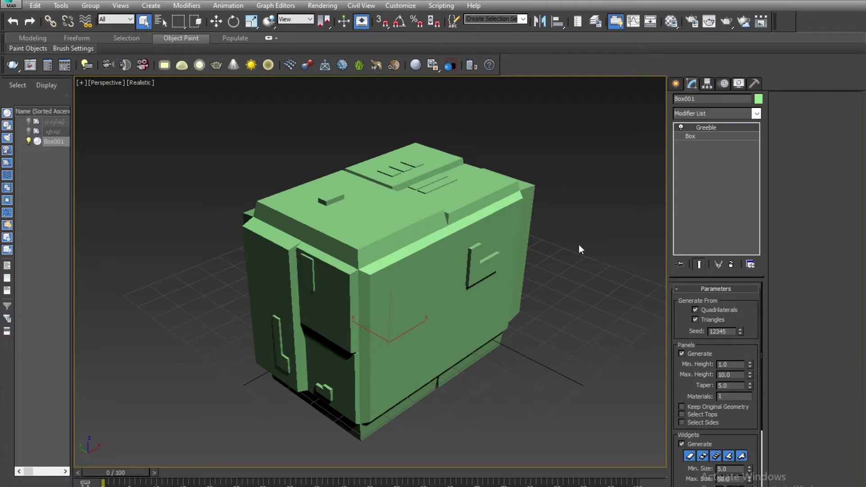
left_click(714, 137)
key("F3")
key("F3")
key("F4")
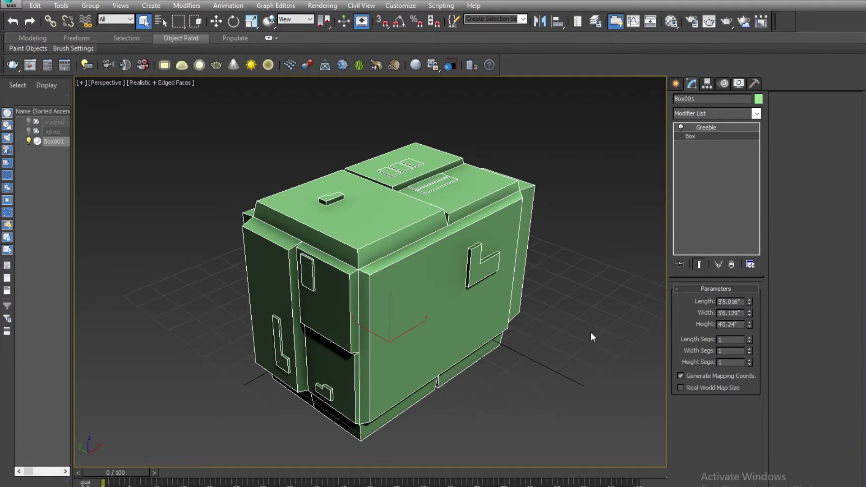
left_click(706, 127)
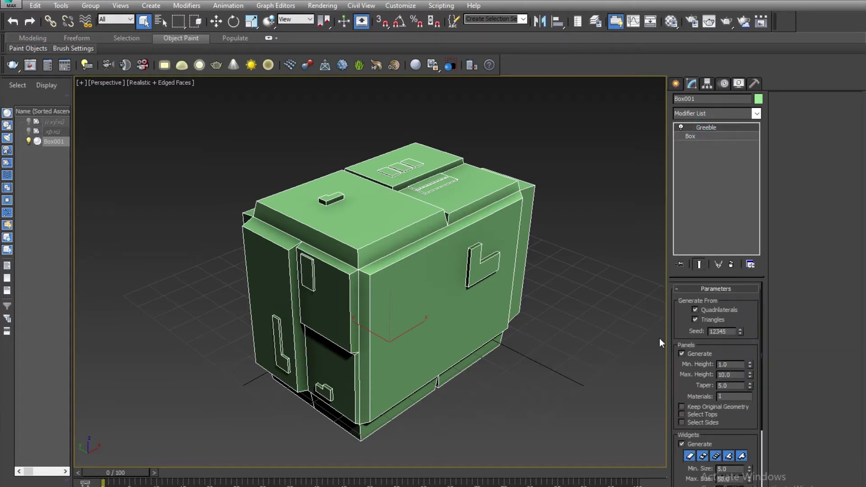
scroll(747, 457, "down", 2)
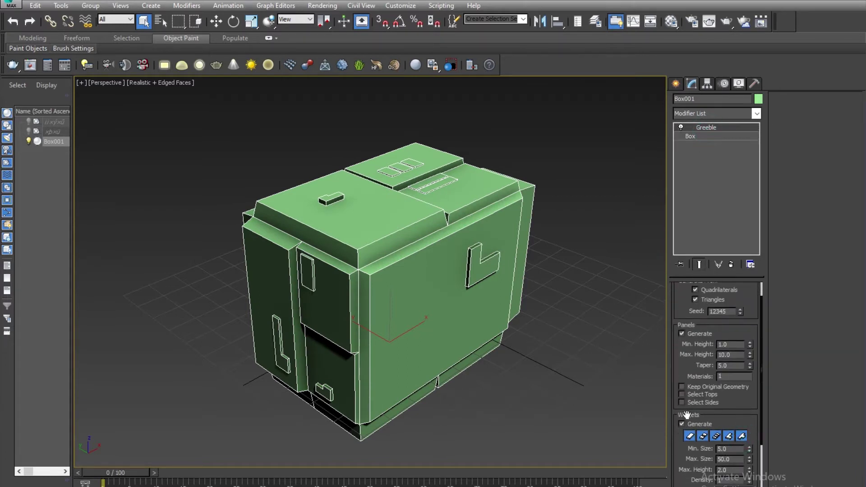
Turn off the box's Greeble widget details and re-toggle Quadrilaterals.
left_click(690, 436)
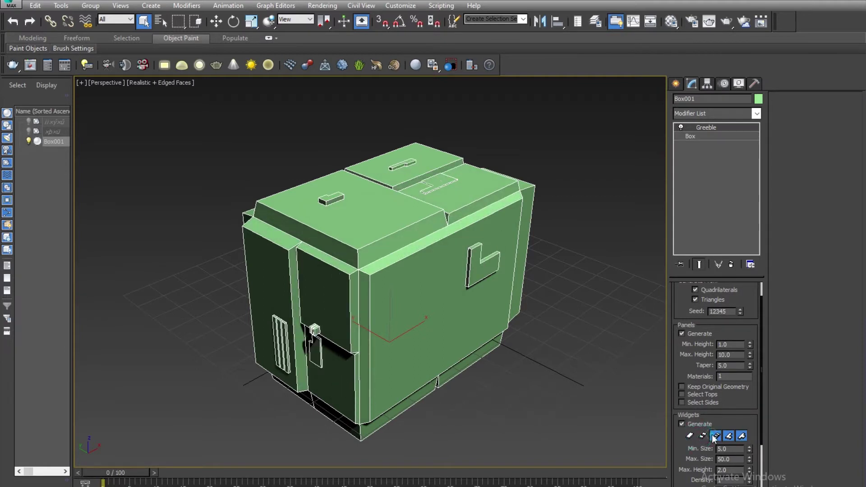
left_click(715, 436)
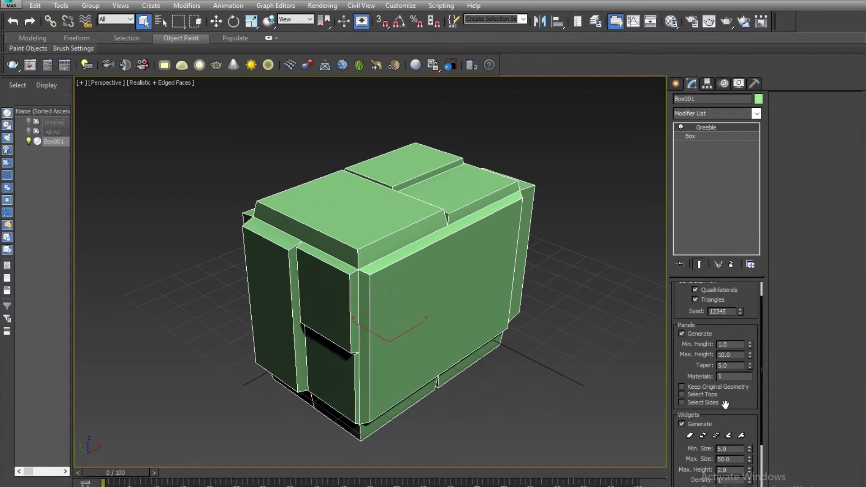
scroll(744, 396, "down", 2)
scroll(740, 321, "up", 2)
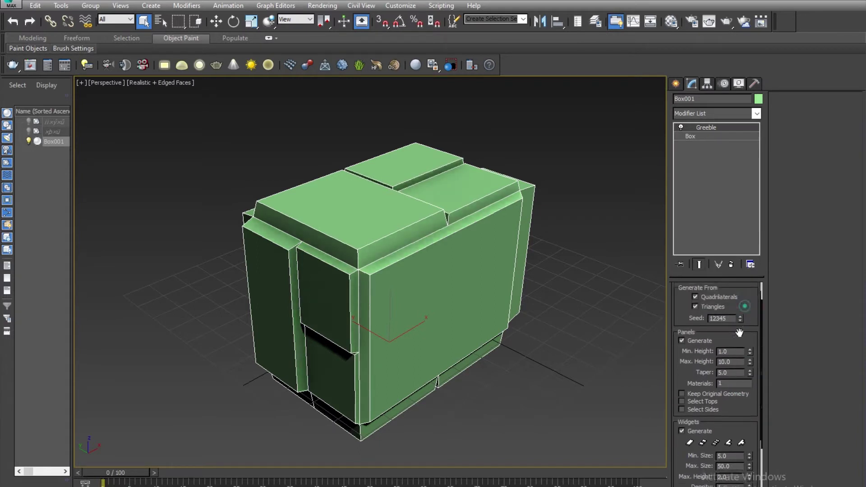
left_click(718, 301)
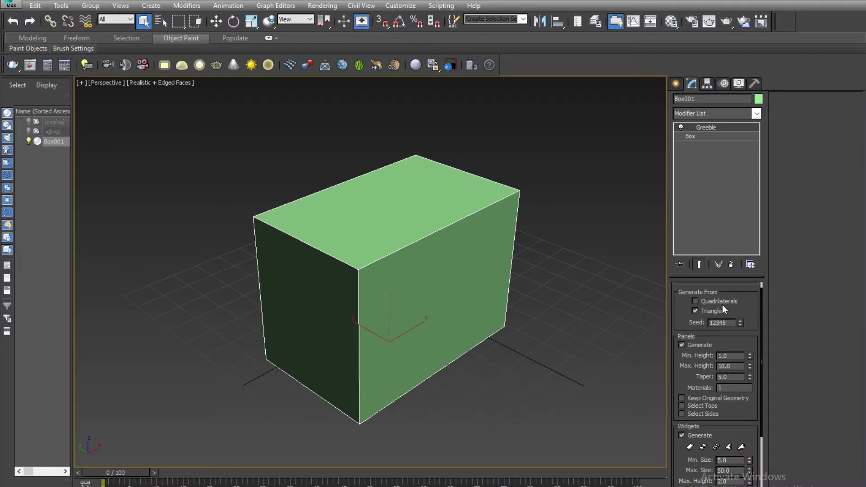
left_click(722, 302)
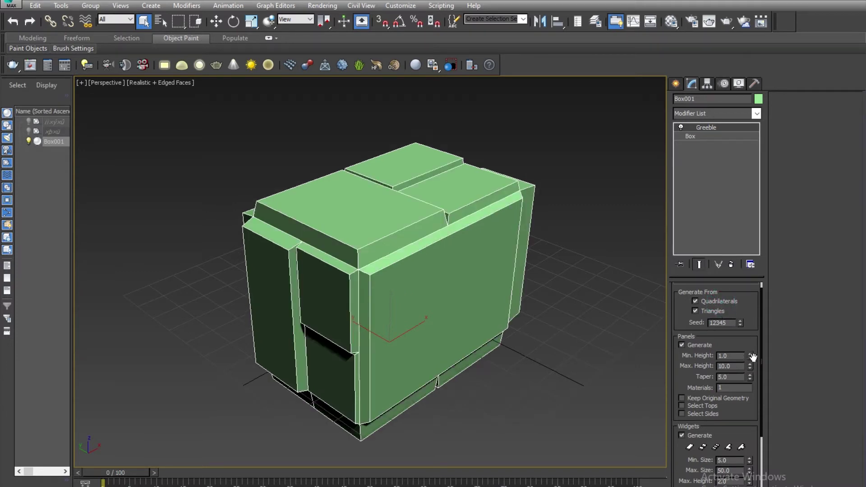
Set the box's Greeble Min. Height to about 17.2 and Taper to 12.2.
left_click_drag(750, 356, 733, 265)
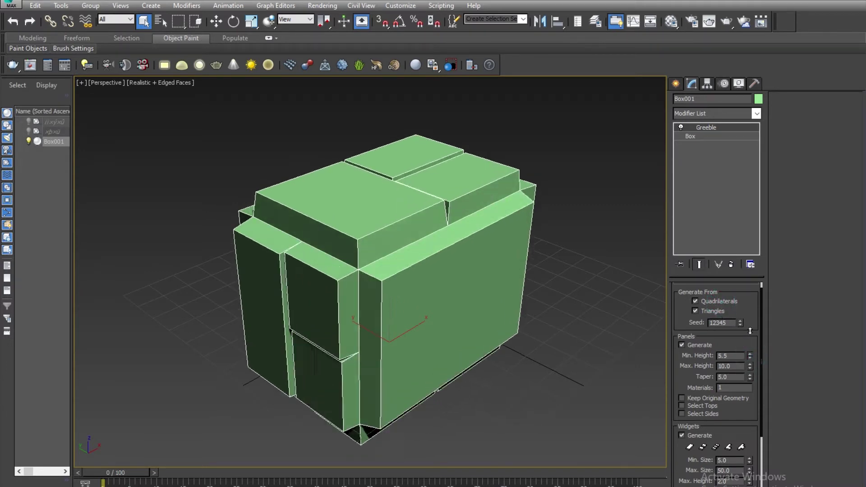
left_click_drag(749, 376, 743, 197)
right_click(749, 376)
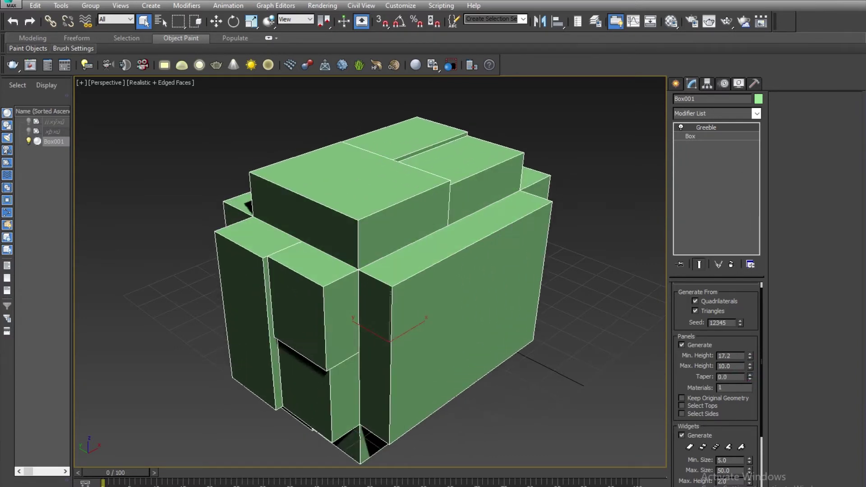
mouse_move(749, 356)
left_mouse_down()
mouse_move(732, 354)
mouse_move(739, 338)
left_mouse_up()
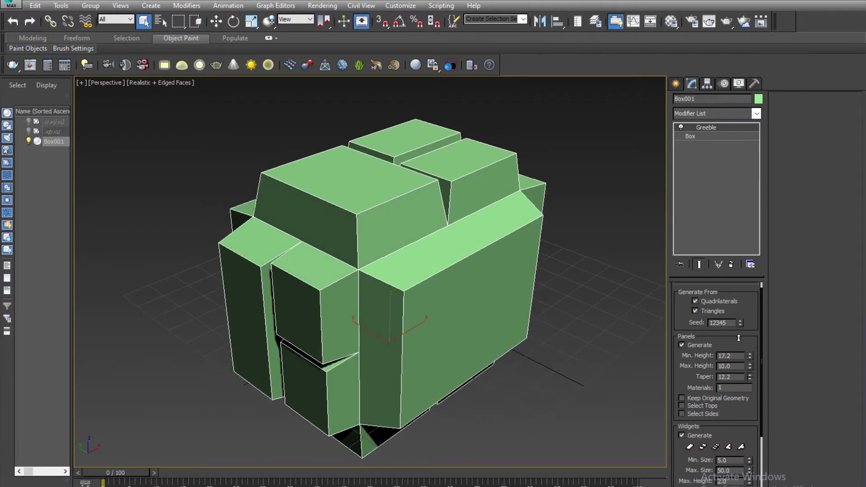
left_click_drag(736, 425, 711, 344)
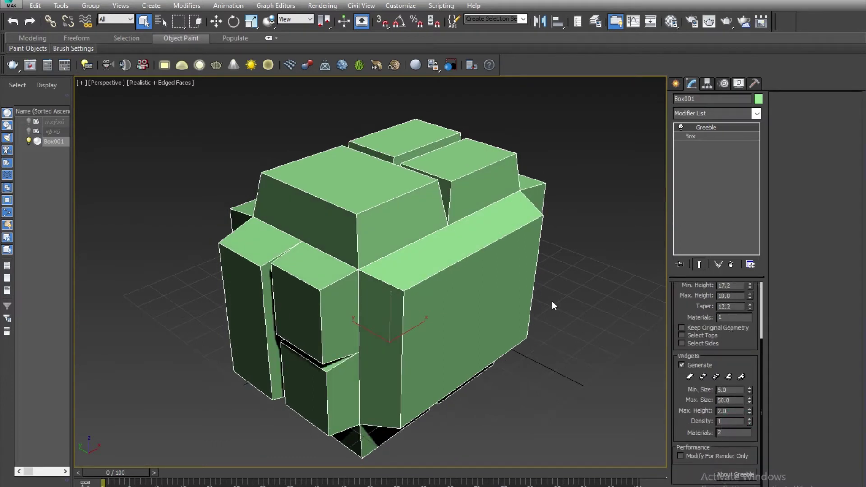
middle_click_drag(551, 301, 383, 306)
scroll(458, 309, "down", 5)
left_click(675, 83)
Draw a large plane beside the box and add a Greeble modifier to it.
left_click(737, 198)
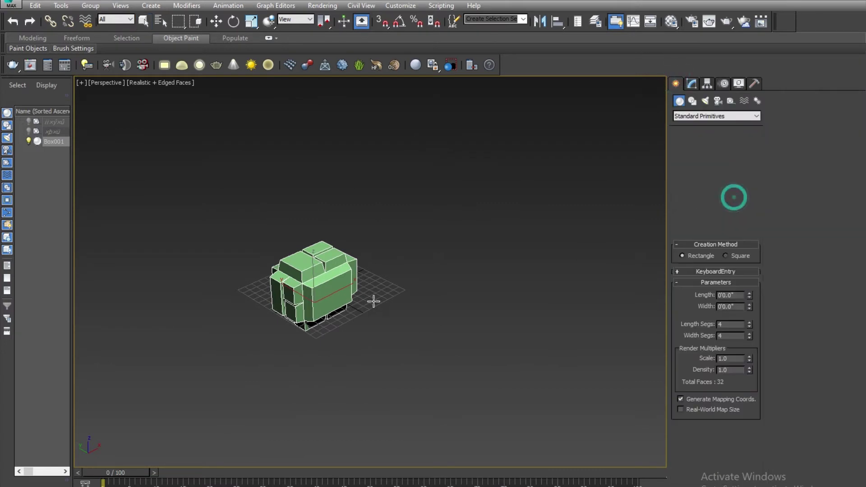
mouse_move(366, 301)
left_mouse_down()
mouse_move(649, 181)
mouse_move(609, 378)
left_mouse_up()
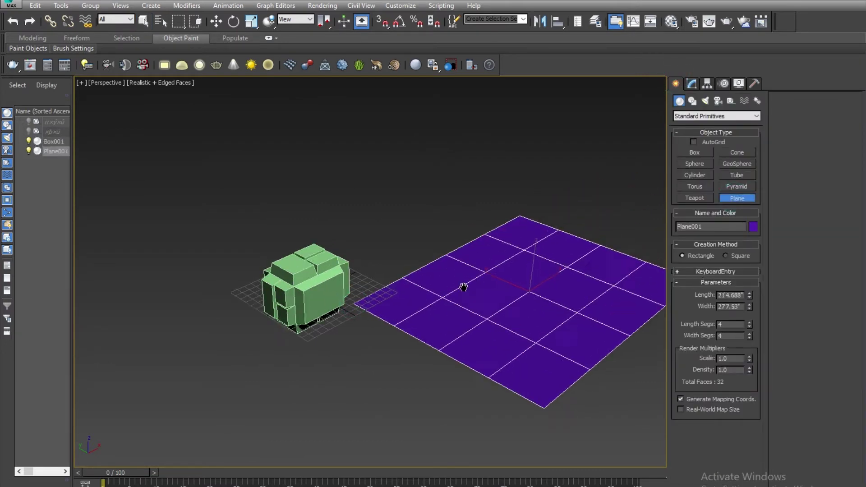
scroll(518, 315, "up", 4)
left_click(691, 84)
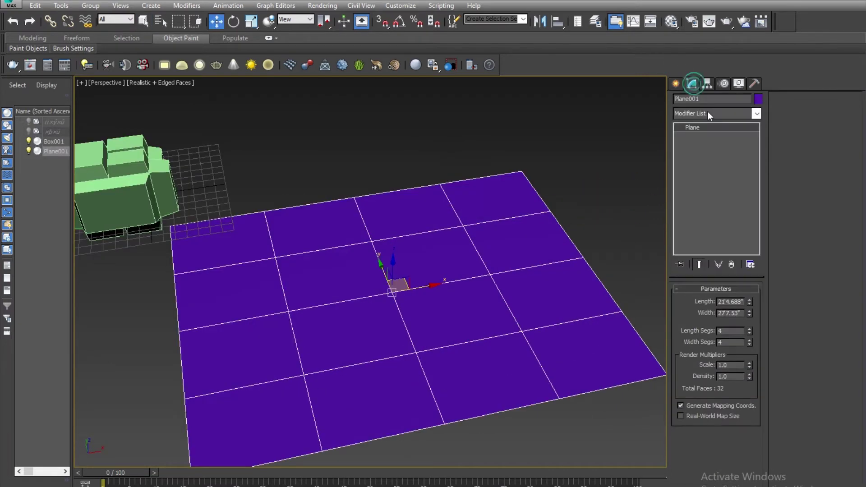
left_click(708, 115)
scroll(705, 114, "down", 5)
scroll(705, 114, "down", 3)
left_click(692, 125)
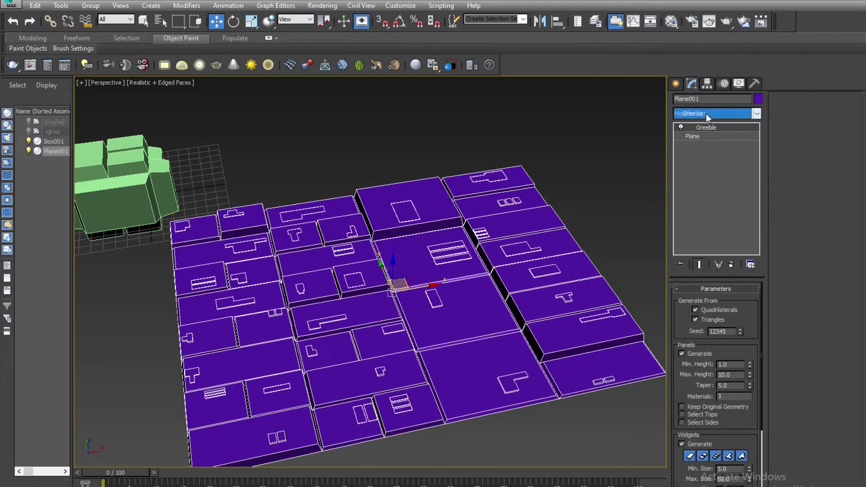
Switch off the widget shape types in the plane's Greeble Widgets rollout.
middle_click_drag(473, 304, 412, 357, "alt")
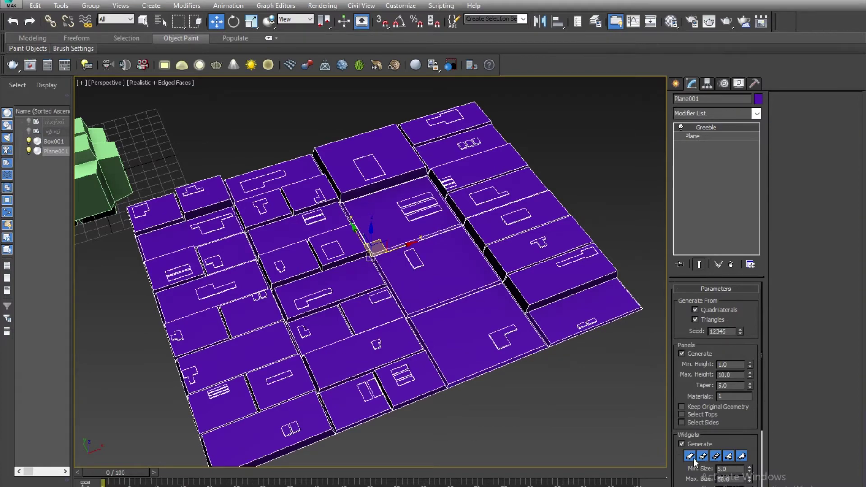
scroll(428, 298, "up", 3)
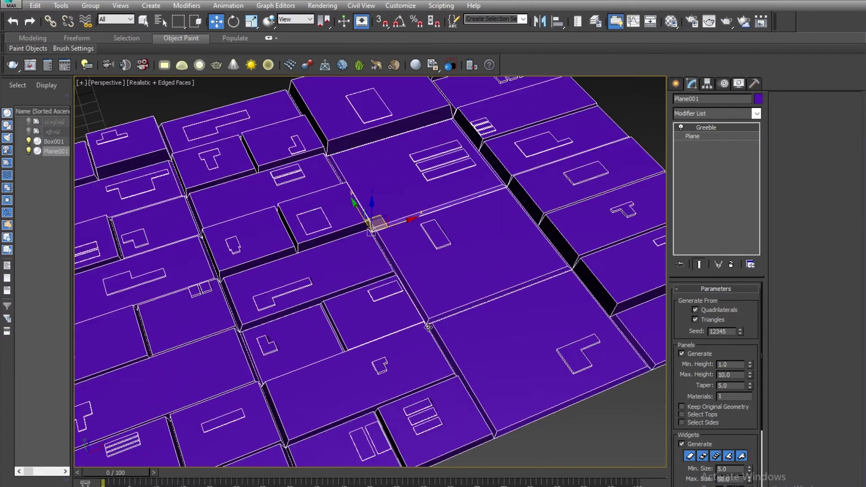
scroll(427, 297, "up", 2)
scroll(745, 429, "down", 1)
left_click(740, 431)
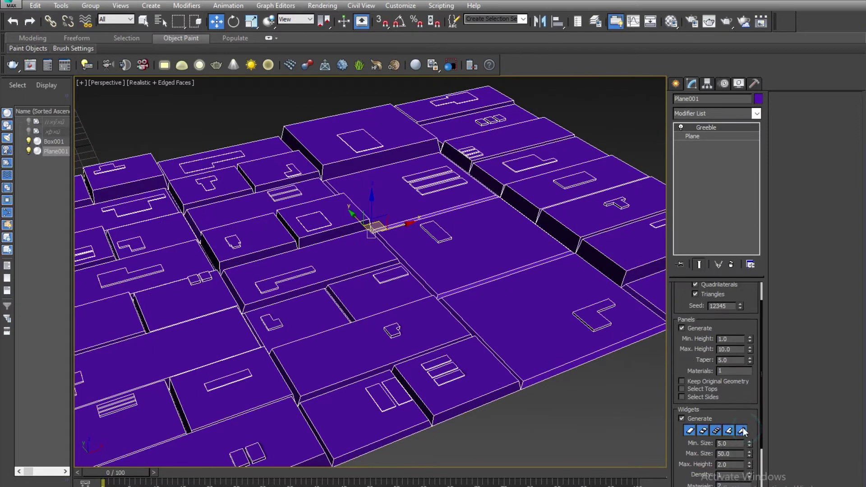
left_click(727, 430)
left_click(702, 430)
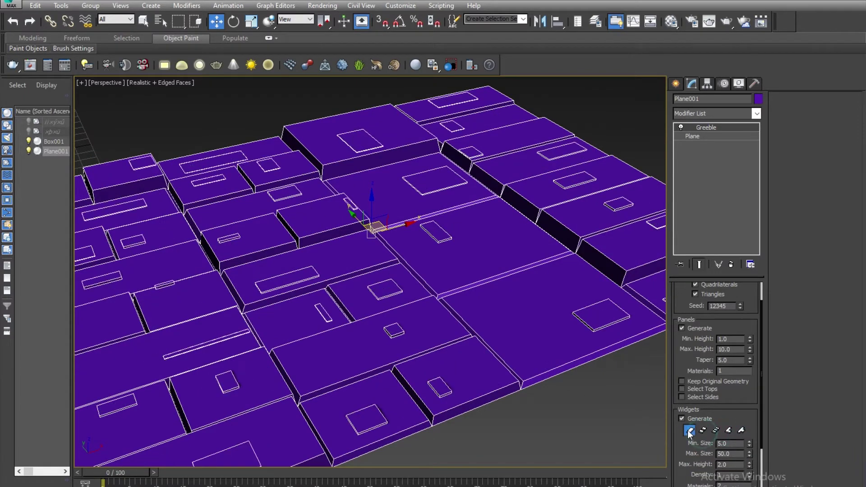
scroll(452, 298, "down", 1)
scroll(451, 298, "down", 1)
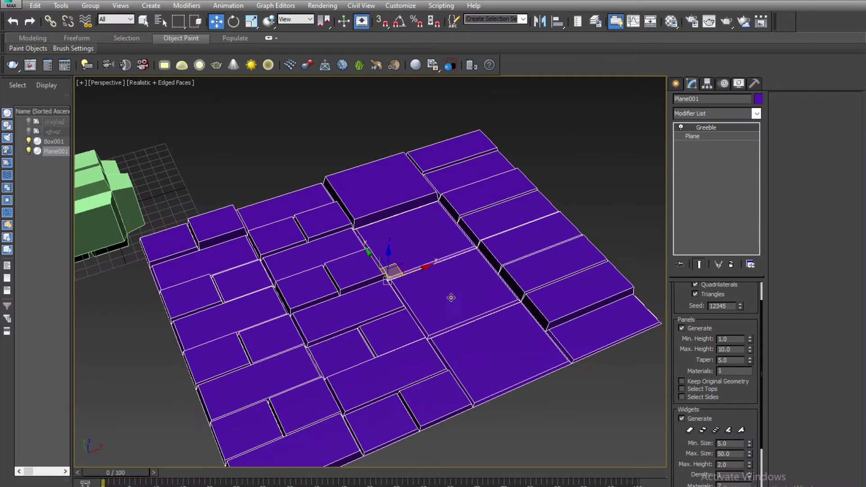
left_click(704, 135)
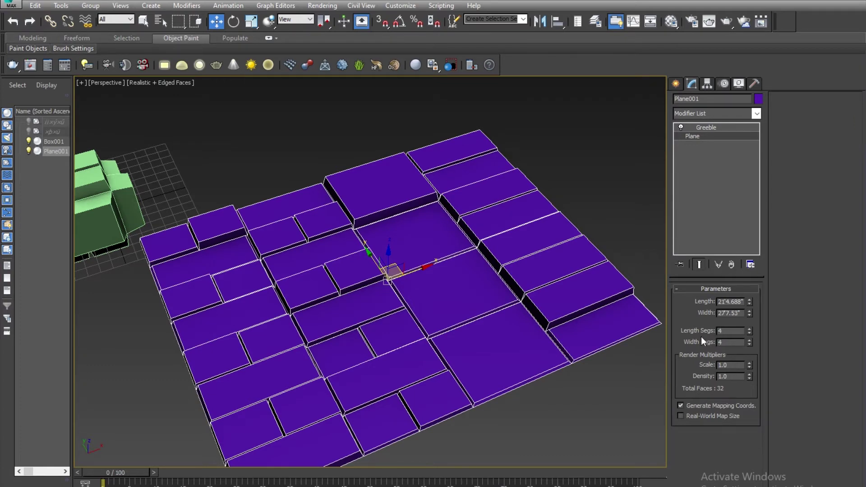
Raise the plane's Length Segs and Width Segs from 4 to 9.
middle_click_drag(529, 340, 521, 339)
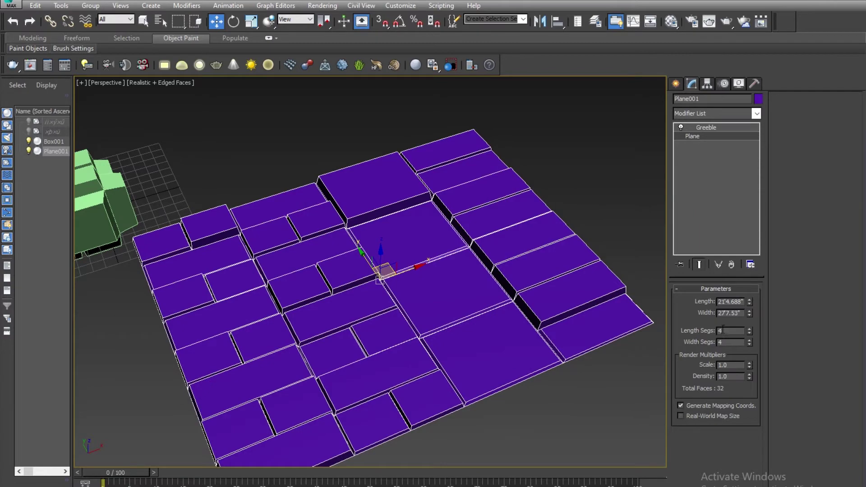
left_click(749, 328)
left_click(750, 329)
left_click(750, 329)
left_click(750, 329)
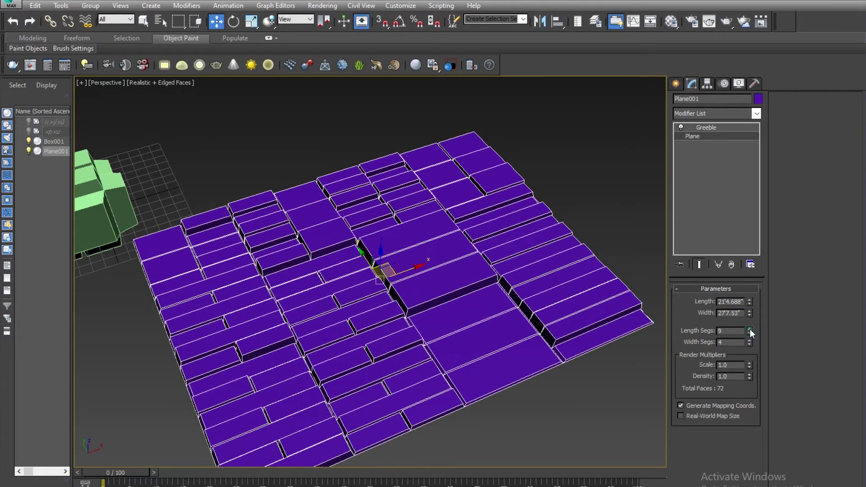
scroll(466, 345, "up", 2)
middle_click_drag(461, 351, 483, 338, "alt")
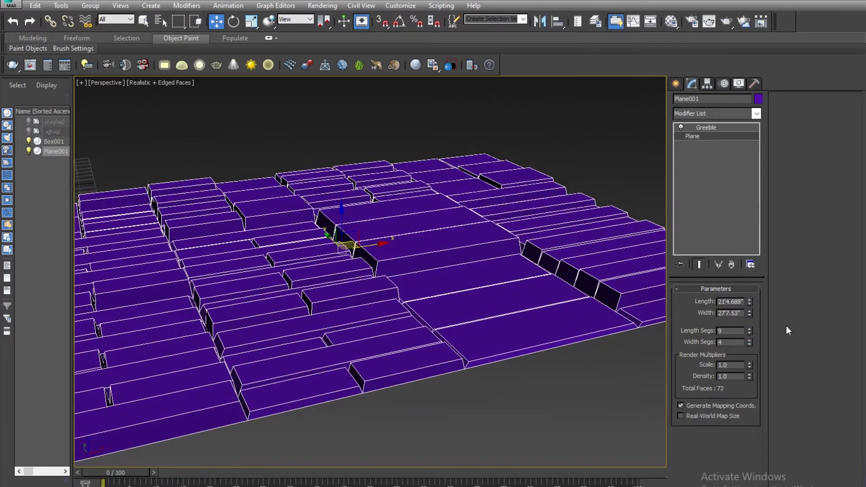
left_click(749, 339)
left_click(750, 340)
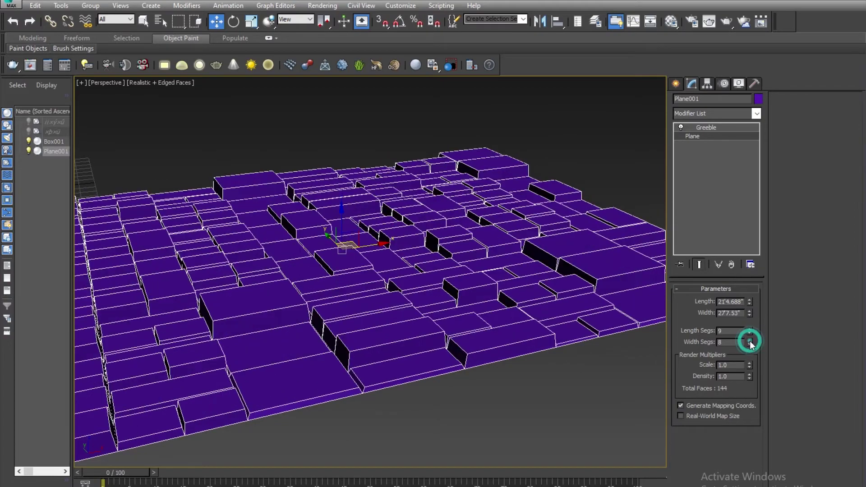
middle_click_drag(484, 268, 500, 230, "alt")
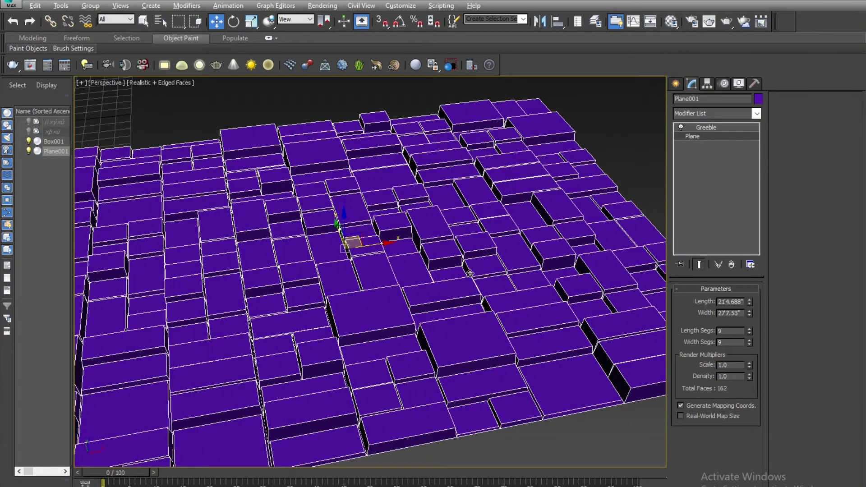
Set the plane's Greeble Max. Height to 5.4 and Taper to 1.5.
left_click(706, 127)
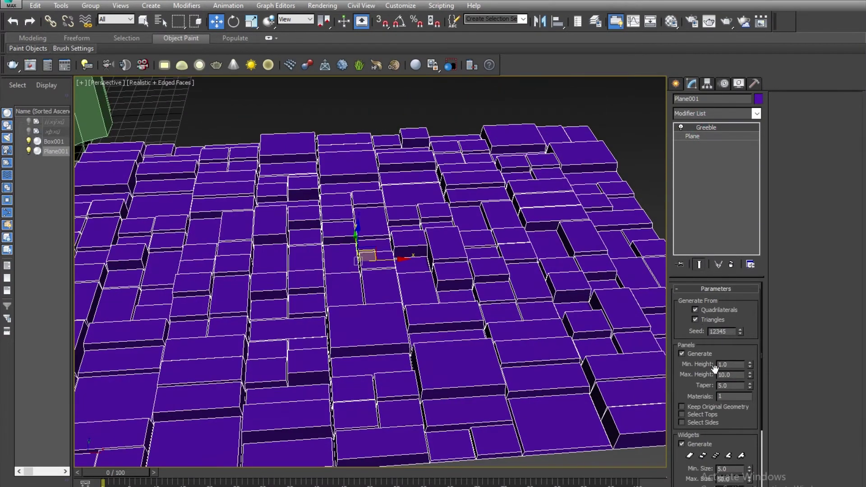
middle_click_drag(600, 360, 587, 354)
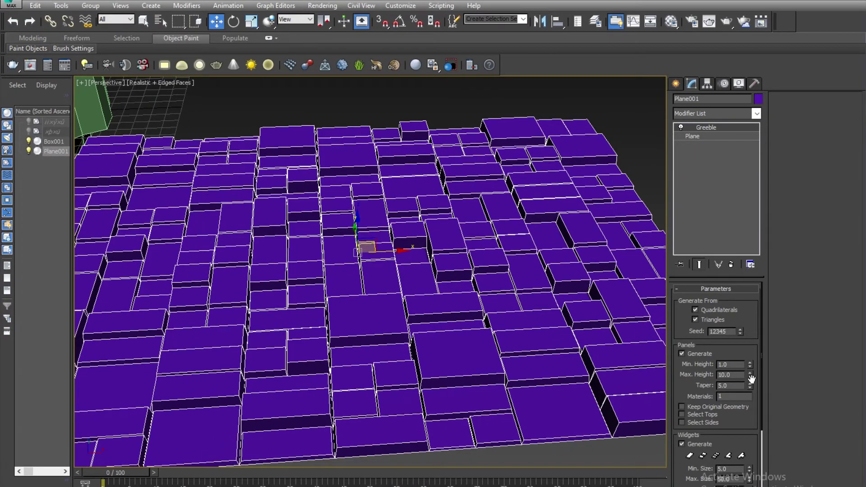
mouse_move(749, 375)
left_mouse_down()
mouse_move(742, 362)
mouse_move(744, 385)
left_mouse_up()
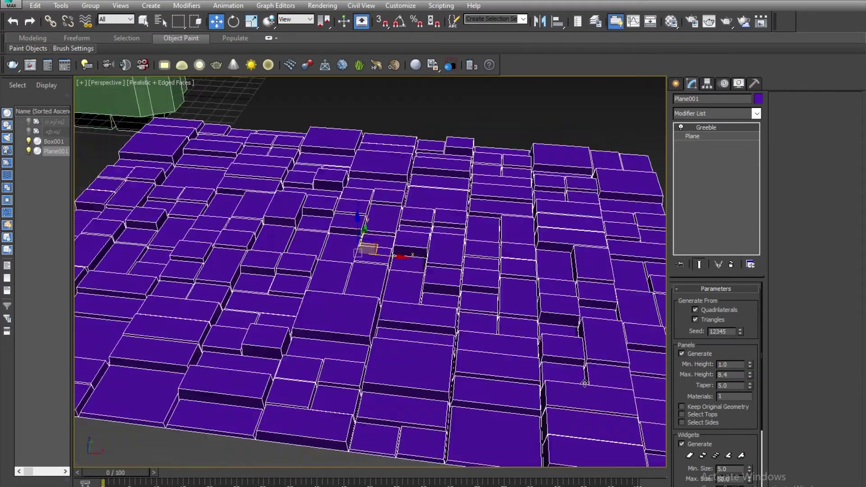
scroll(392, 348, "up", 4)
scroll(440, 345, "up", 1)
mouse_move(441, 344)
middle_mouse_down()
mouse_move(470, 352)
mouse_move(473, 318)
middle_mouse_up()
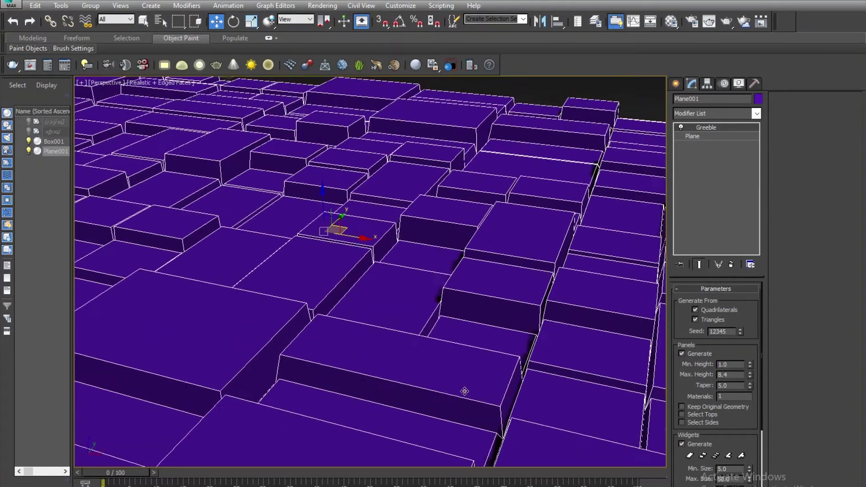
middle_click_drag(480, 388, 406, 319)
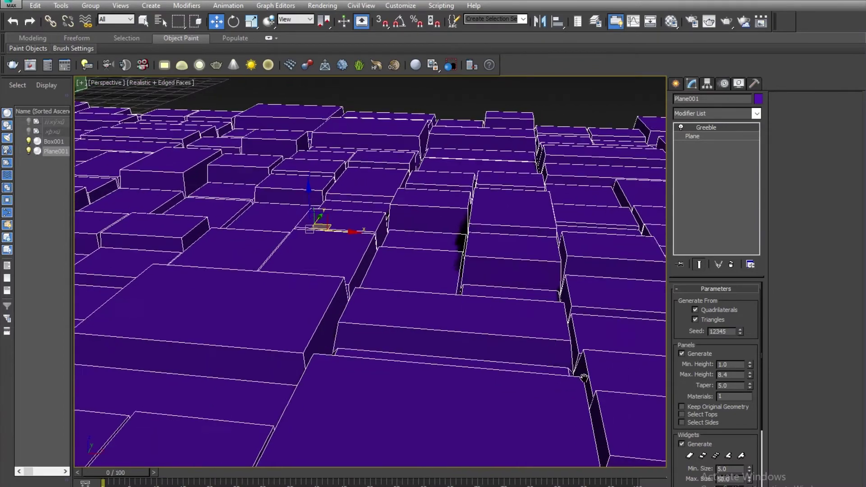
mouse_move(562, 373)
middle_mouse_down()
mouse_move(516, 340)
mouse_move(524, 354)
middle_mouse_up()
scroll(515, 340, "down", 3)
mouse_move(749, 385)
left_mouse_down()
mouse_move(749, 414)
mouse_move(750, 406)
left_mouse_up()
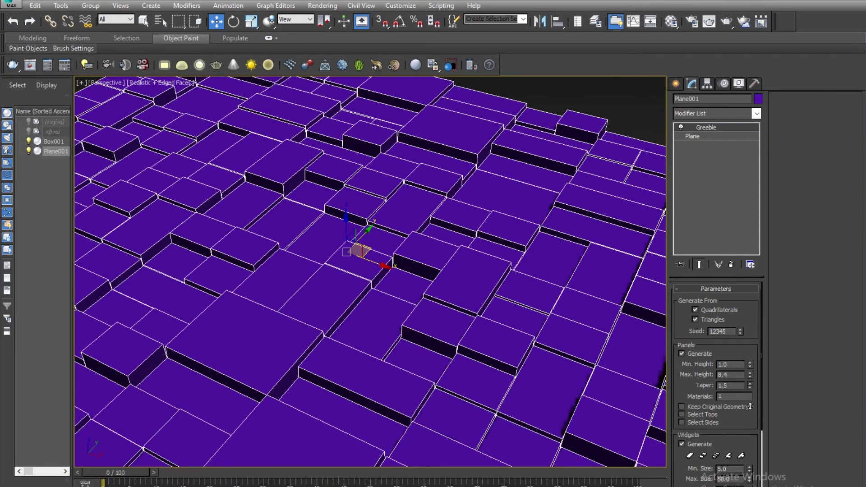
left_click_drag(750, 375, 748, 390)
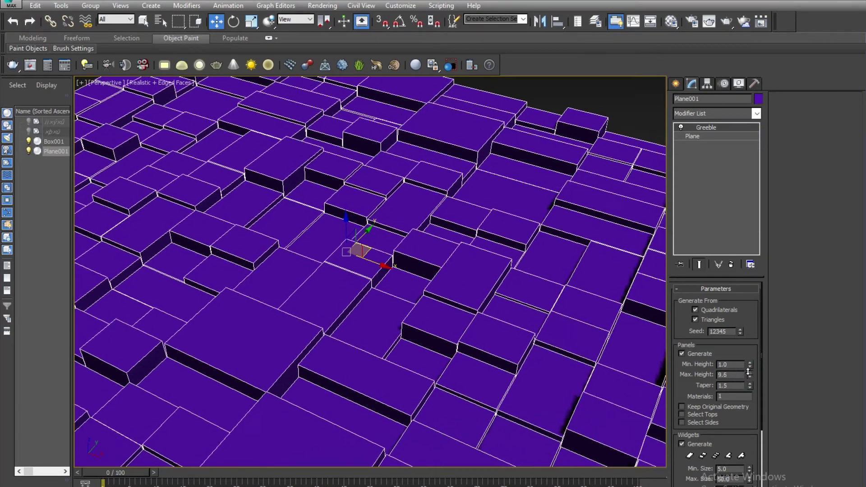
scroll(495, 334, "down", 3)
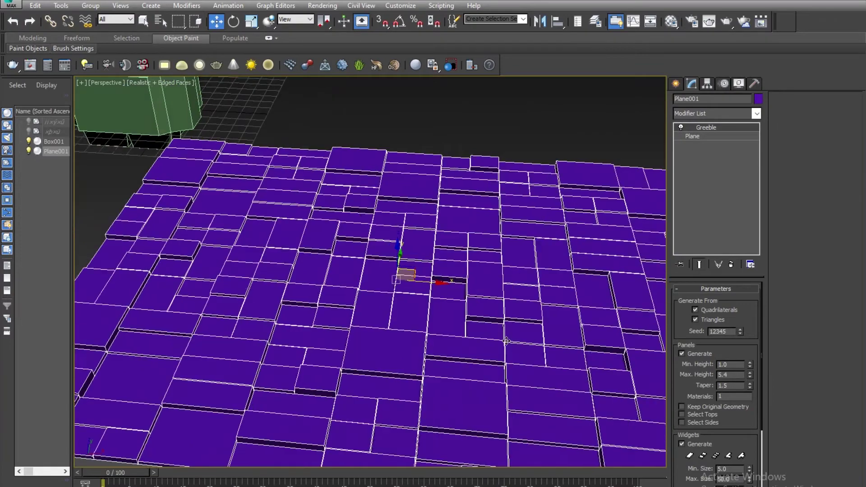
middle_click_drag(406, 277, 564, 353, "alt")
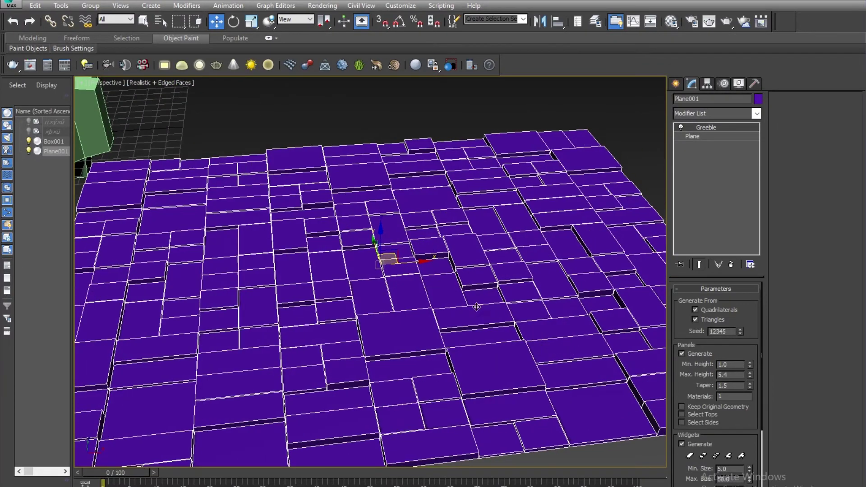
middle_click_drag(508, 340, 498, 326)
Set the plane's Length Segs to 5 and Width Segs to 7, then deselect it.
left_click(703, 136)
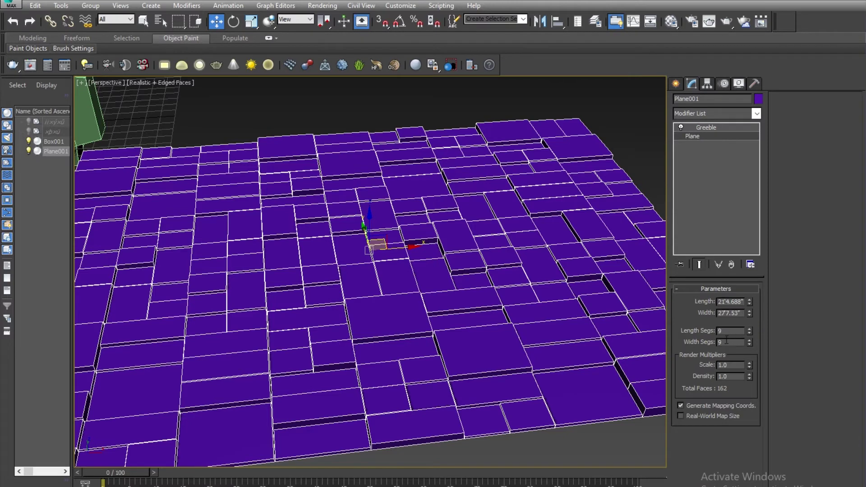
left_click(750, 334)
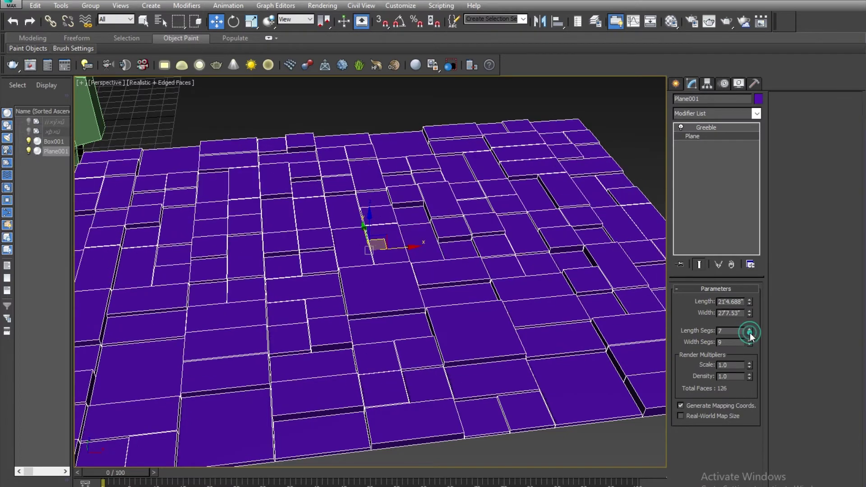
left_click(749, 334)
left_click(750, 345)
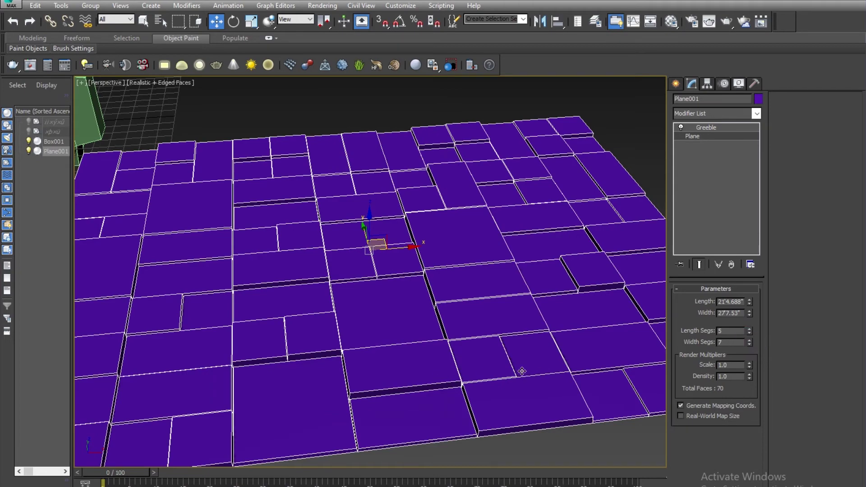
middle_click_drag(521, 371, 609, 341, "alt")
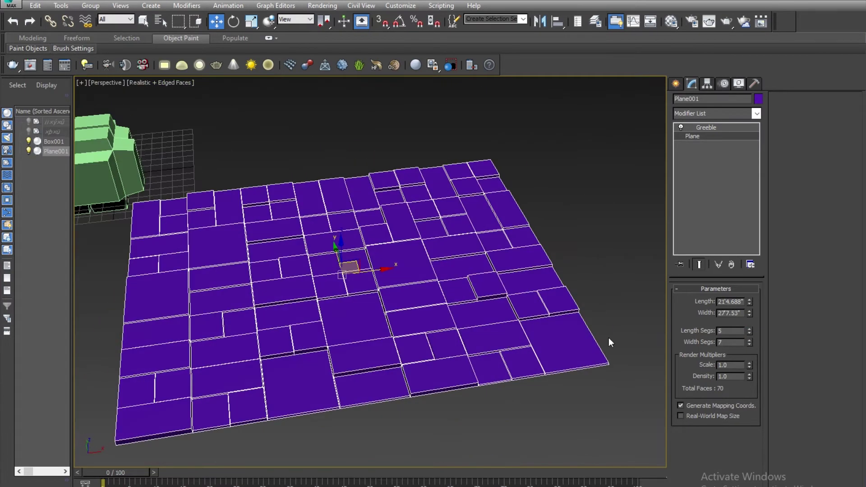
left_click(609, 342)
scroll(469, 315, "up", 2)
scroll(393, 331, "up", 2)
scroll(494, 365, "up", 2)
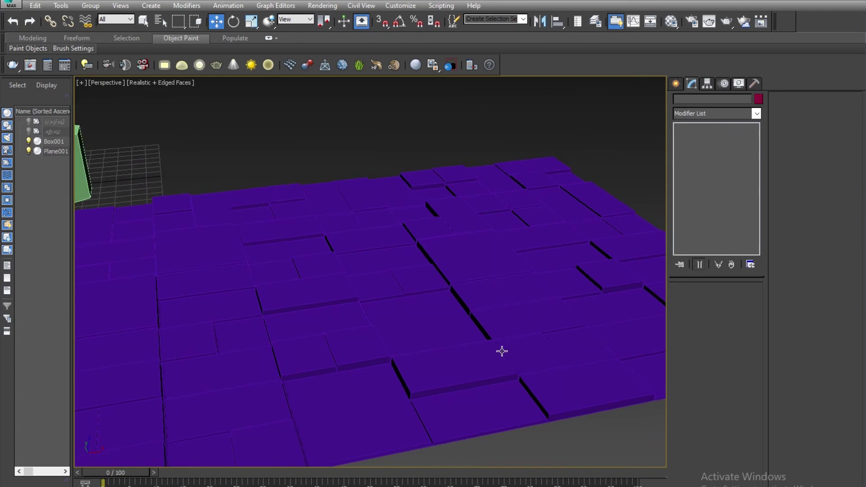
scroll(501, 350, "up", 2)
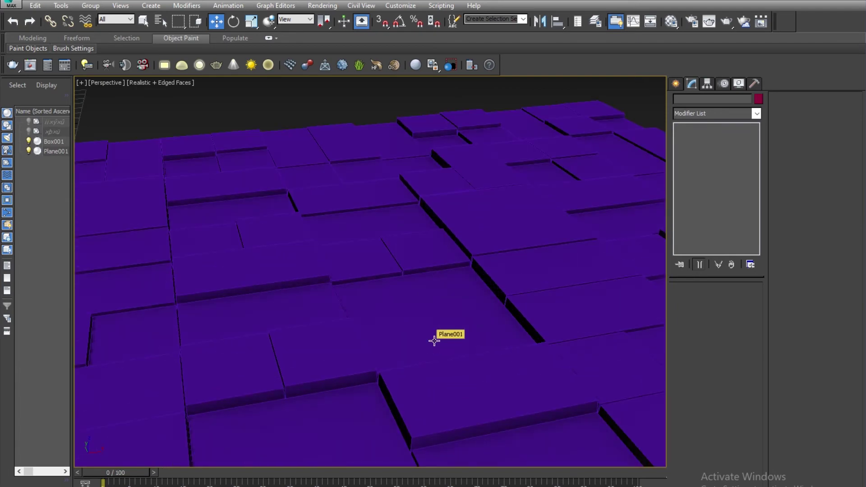
scroll(433, 340, "down", 3)
scroll(461, 325, "down", 1)
left_click(473, 318)
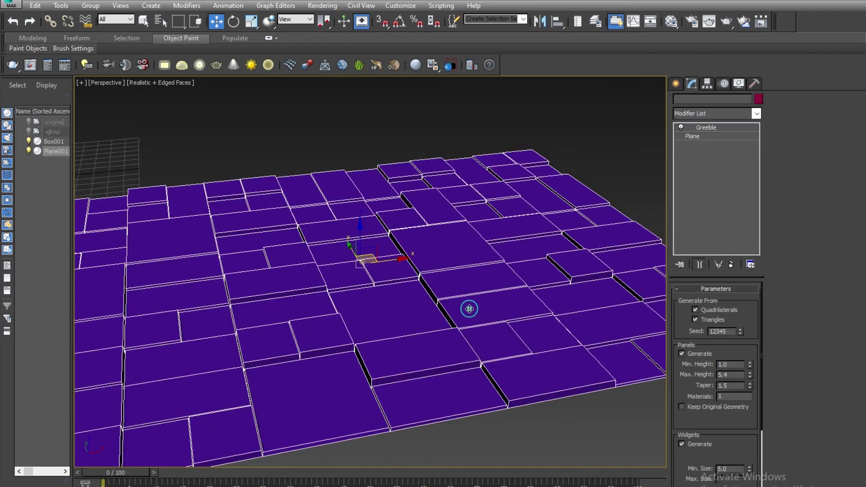
middle_click_drag(466, 312, 437, 331)
left_click(579, 435)
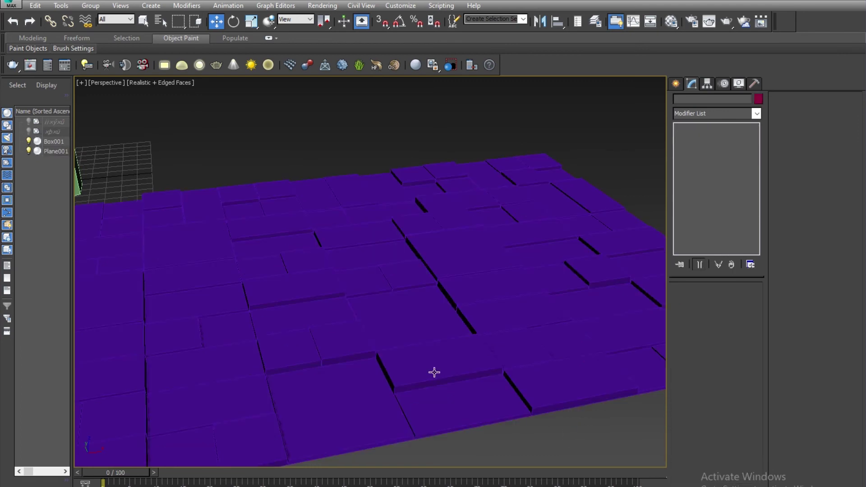
scroll(523, 330, "up", 2)
mouse_move(446, 338)
middle_mouse_down()
mouse_move(508, 329)
mouse_move(417, 363)
mouse_move(460, 369)
mouse_move(478, 347)
middle_mouse_up()
scroll(466, 338, "up", 2)
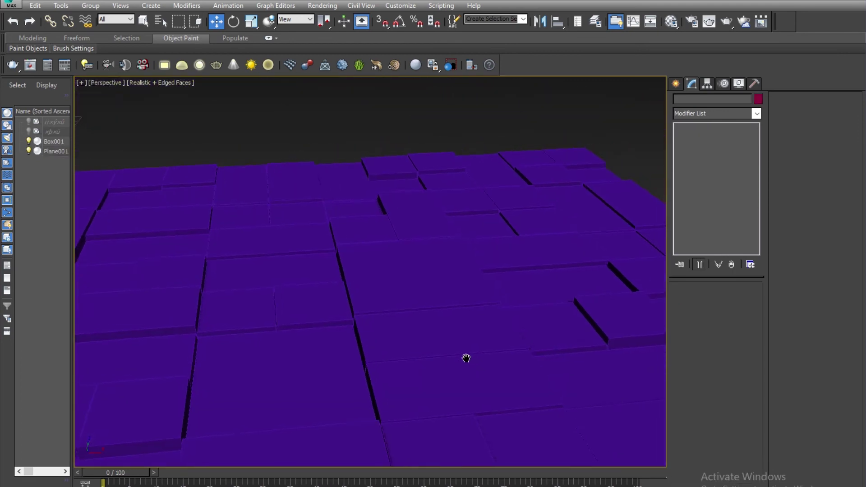